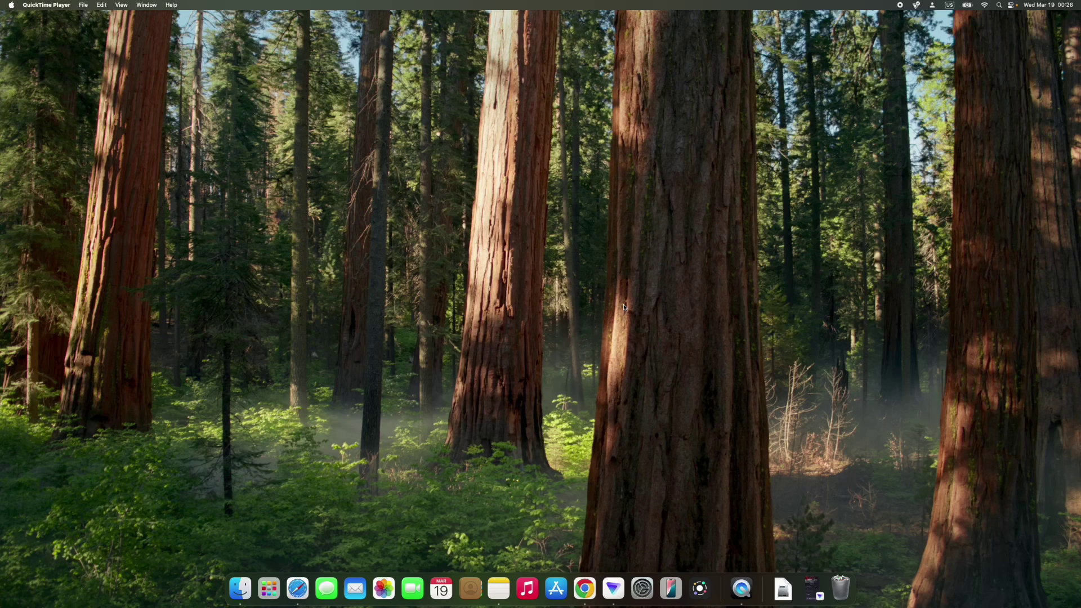
# Step: Launch Safari from the Dock to show its Favorites start page
pyautogui.click(297, 588)
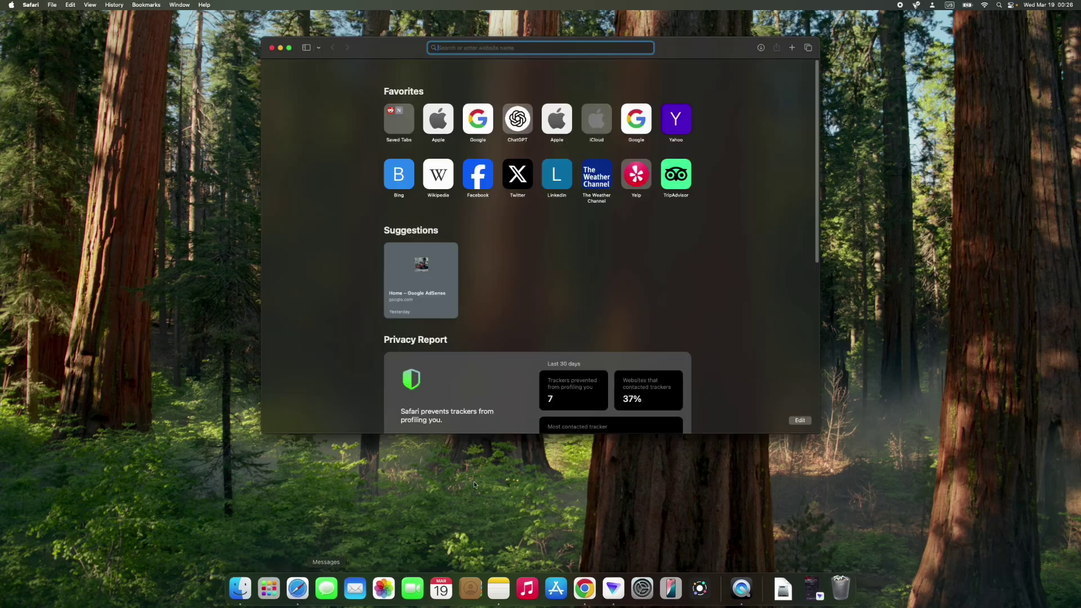
# Step: Search the web for 'karabiner' and scan the results
pyautogui.write('karabi')
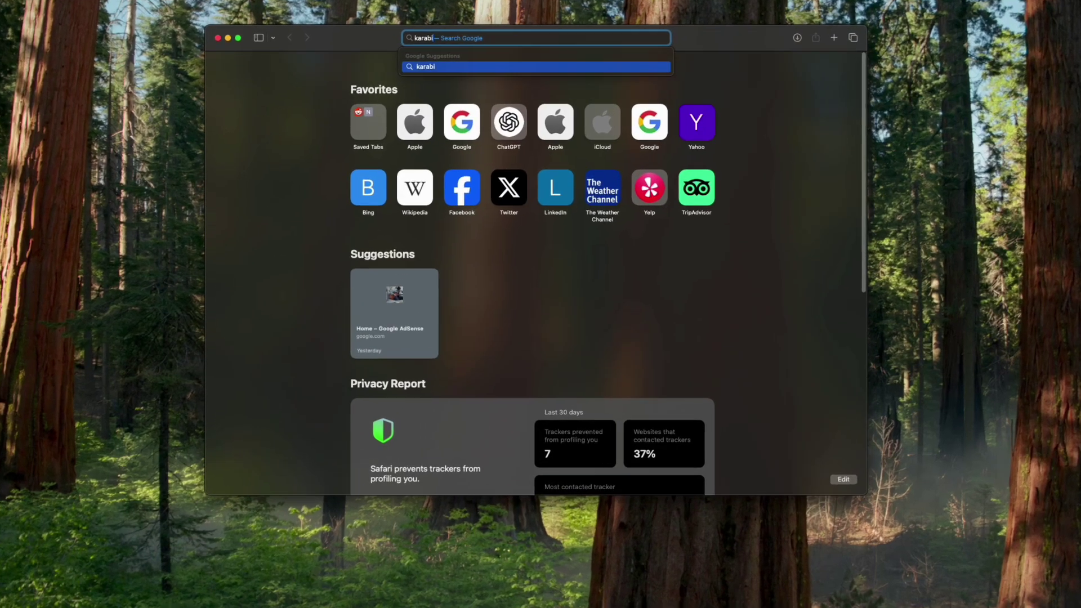
pyautogui.write('ner')
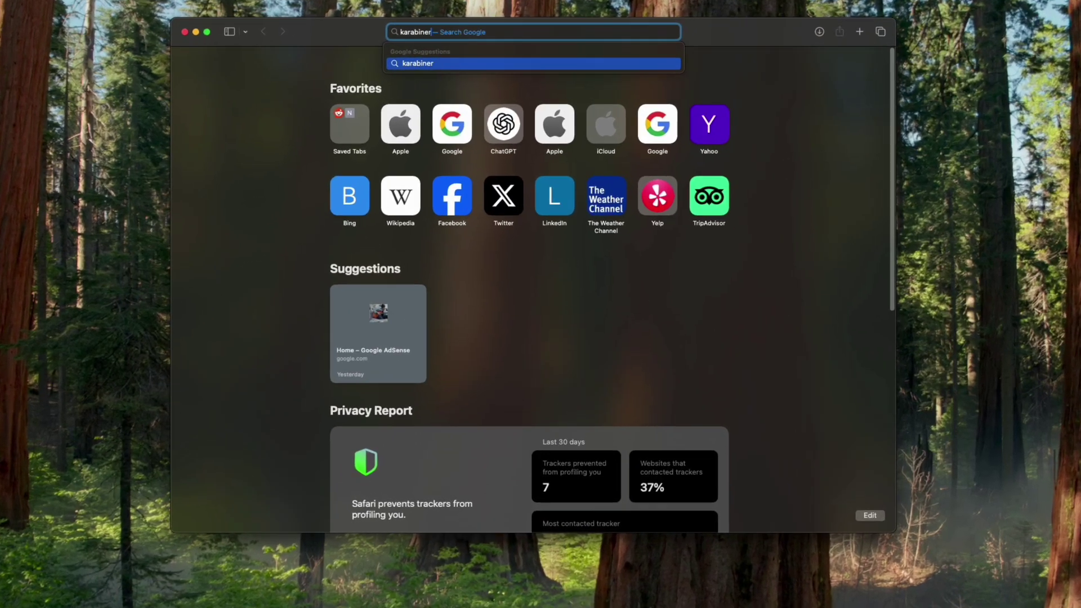
pyautogui.press('Return')
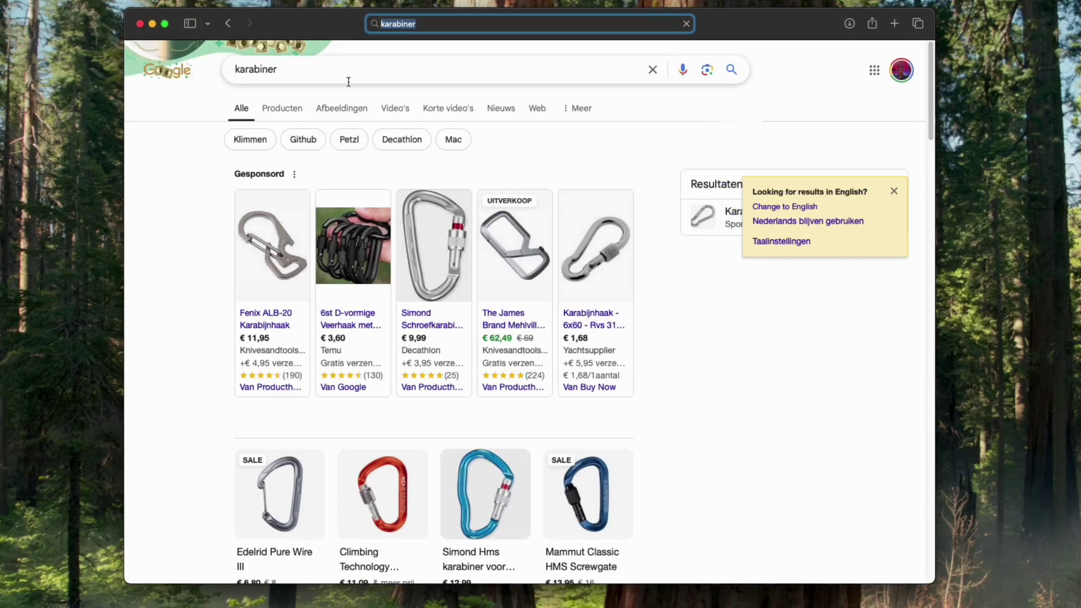
pyautogui.scroll(-3, 505, 246)
pyautogui.scroll(-10, 505, 248)
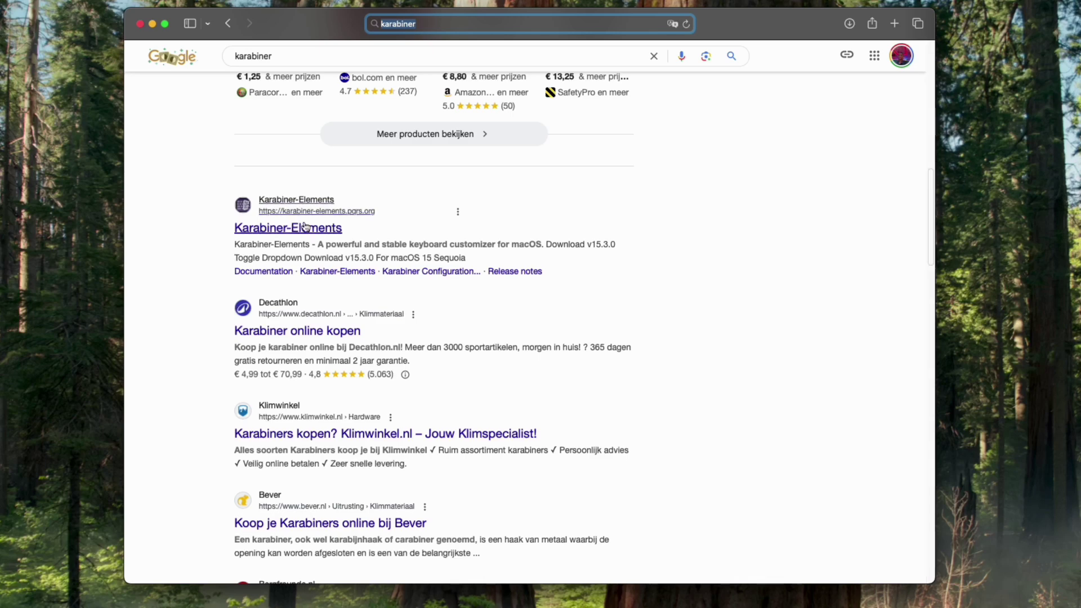
pyautogui.scroll(10, 298, 234)
pyautogui.scroll(-10, 298, 239)
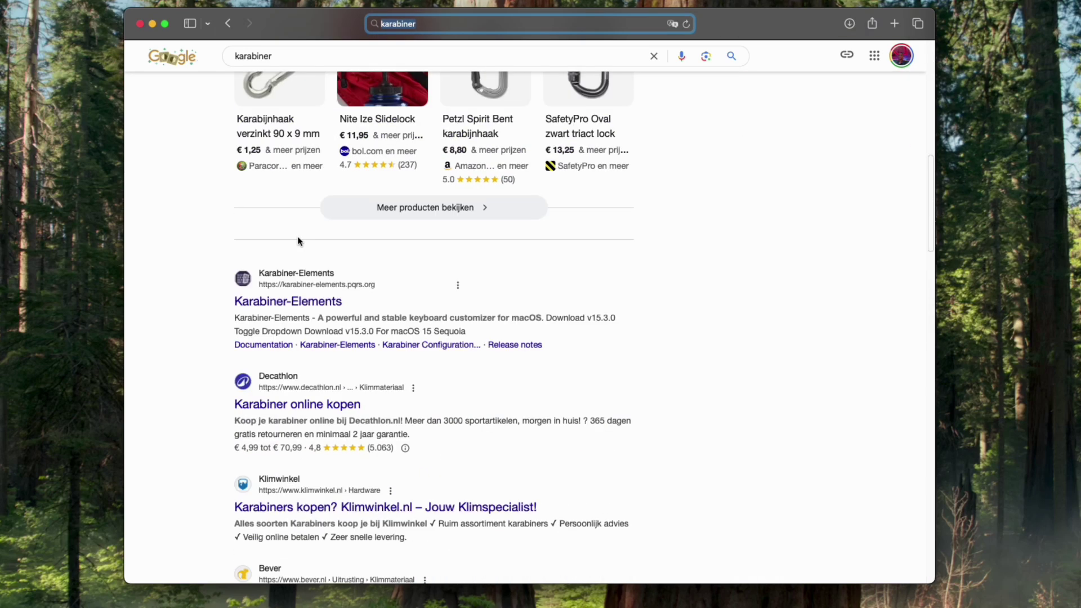
# Step: Refine the search to 'karabiner elements' and open the official Karabiner-Elements site
pyautogui.click(326, 59)
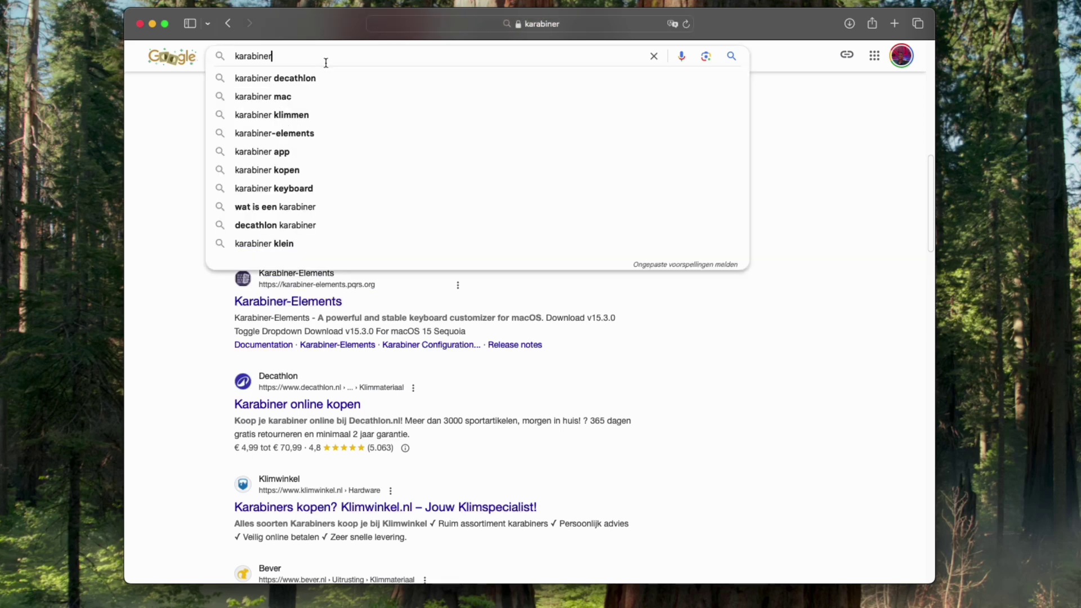
pyautogui.write('e')
pyautogui.write('lements')
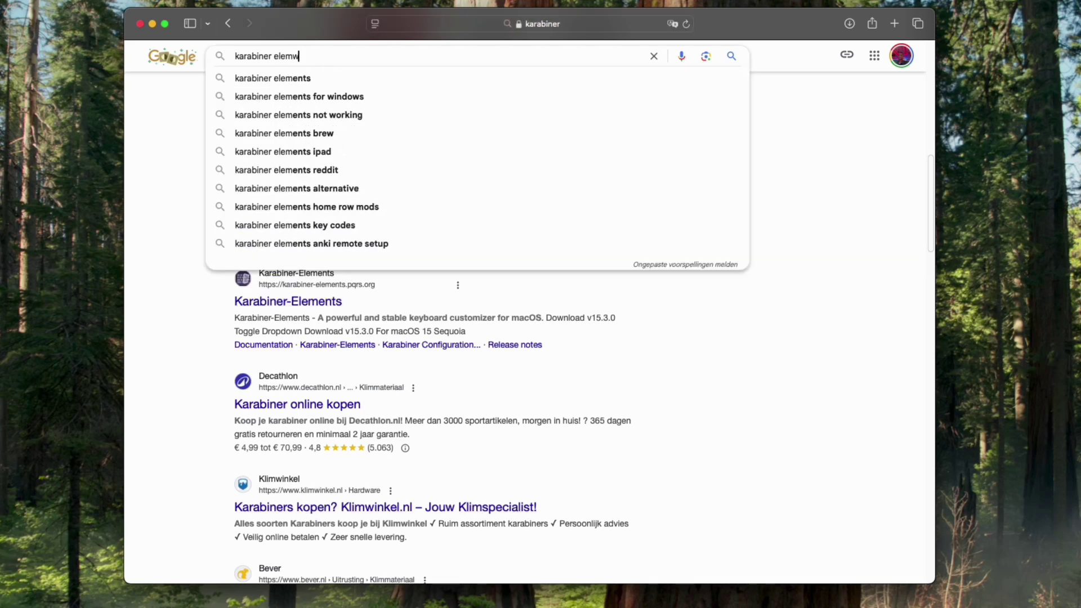
pyautogui.press('Down')
pyautogui.press('Return')
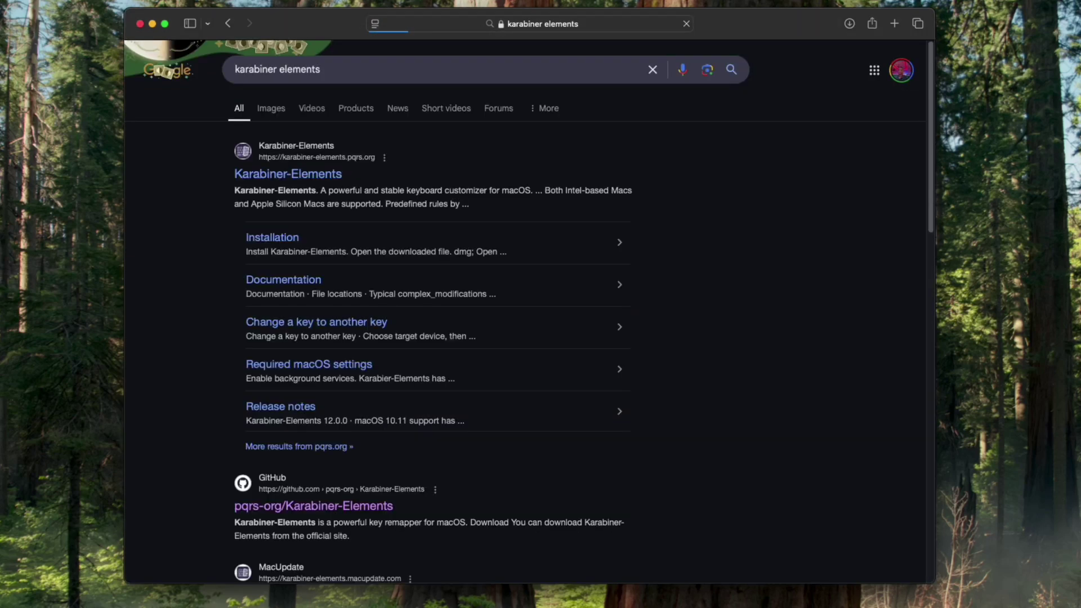
pyautogui.click(309, 177)
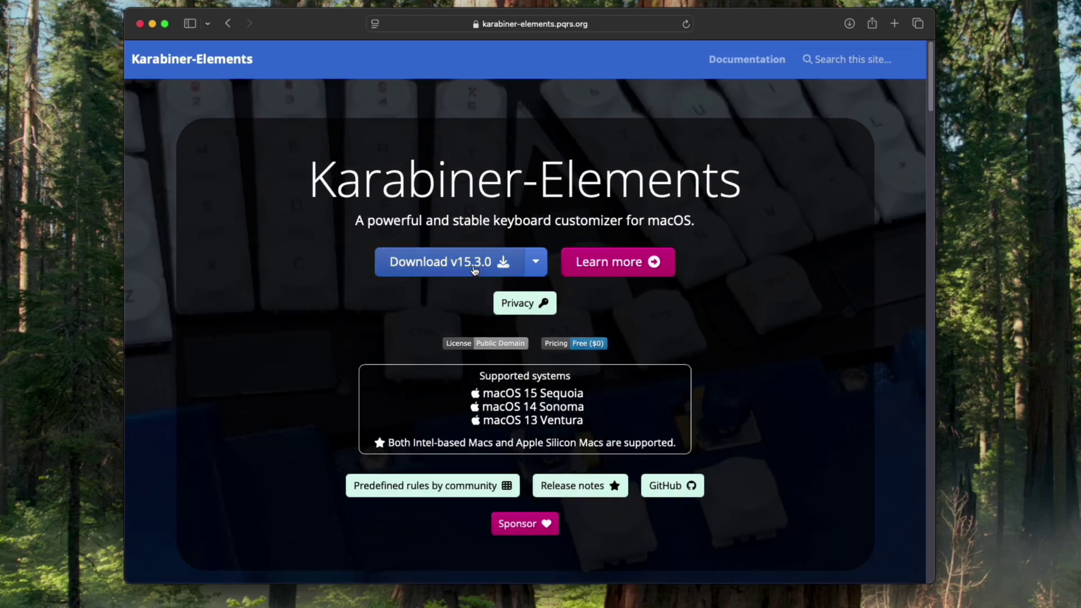
# Step: Download Karabiner-Elements v15.3.0, allowing downloads from the site, and view the downloads list
pyautogui.click(478, 267)
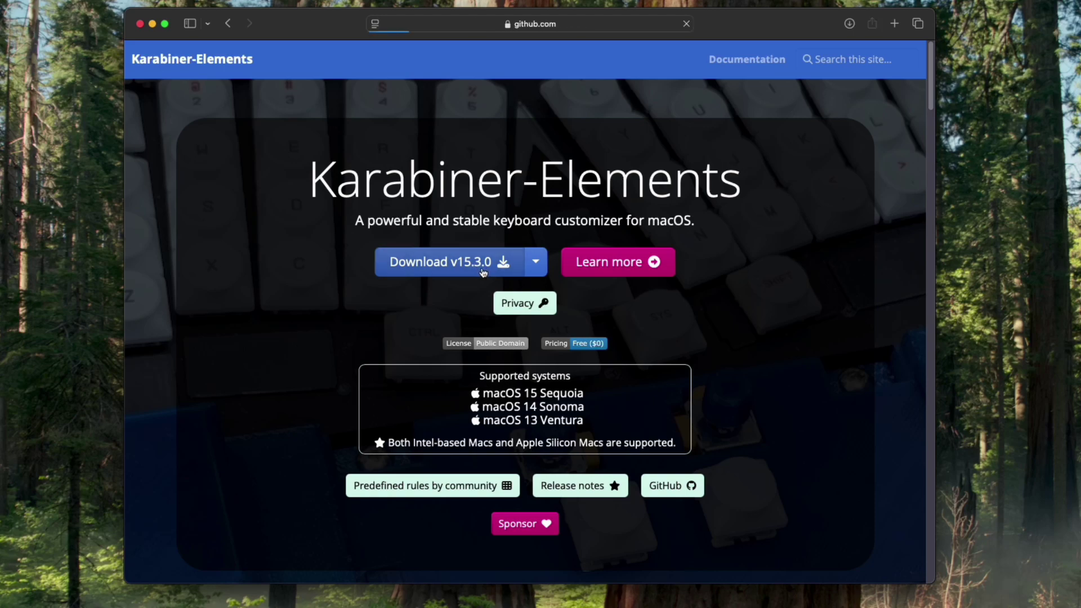
pyautogui.click(647, 337)
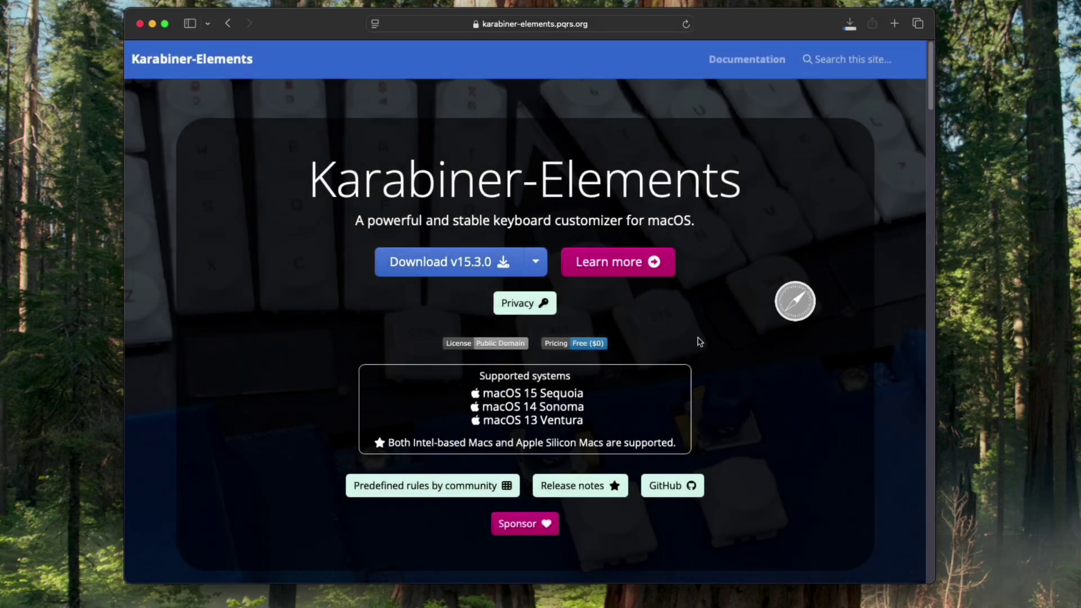
pyautogui.click(851, 27)
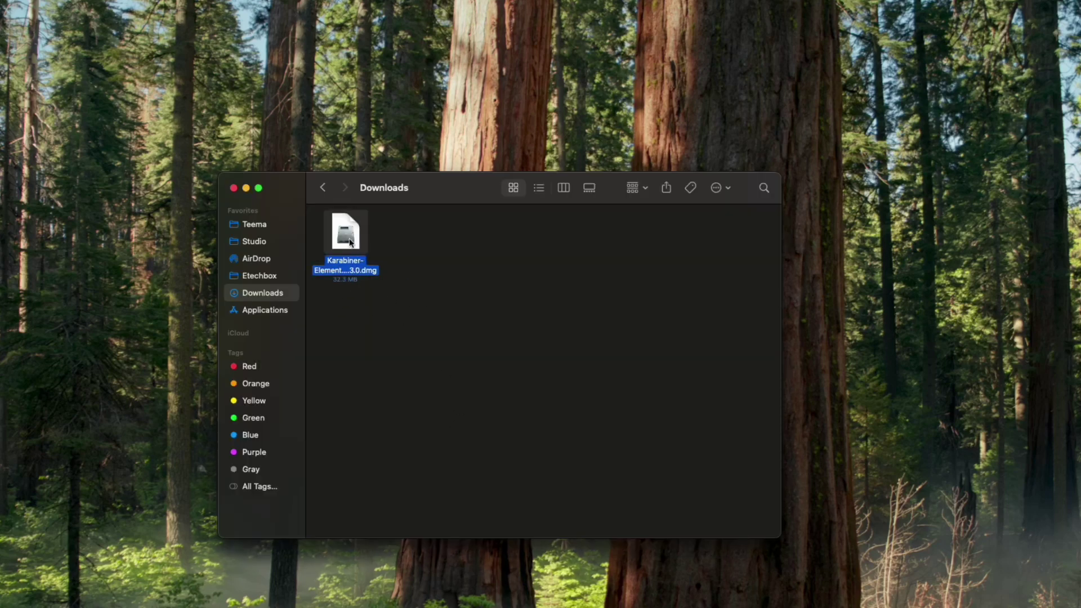
# Step: Mount Karabiner-Elements-15.3.0.dmg and launch the Karabiner-Elements.pkg installer
pyautogui.doubleClick(350, 242)
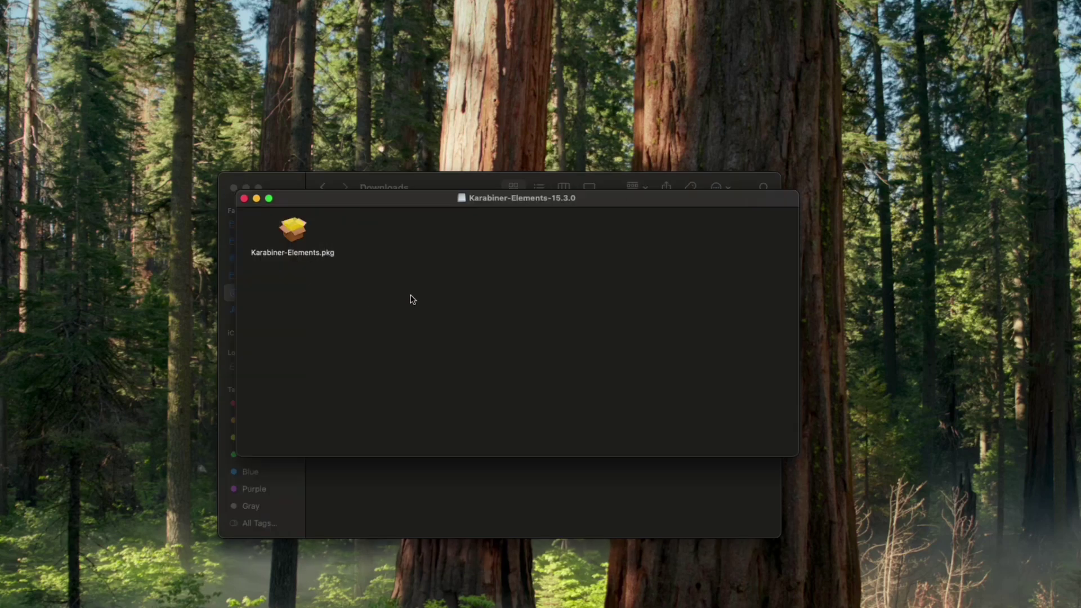
pyautogui.click(289, 234)
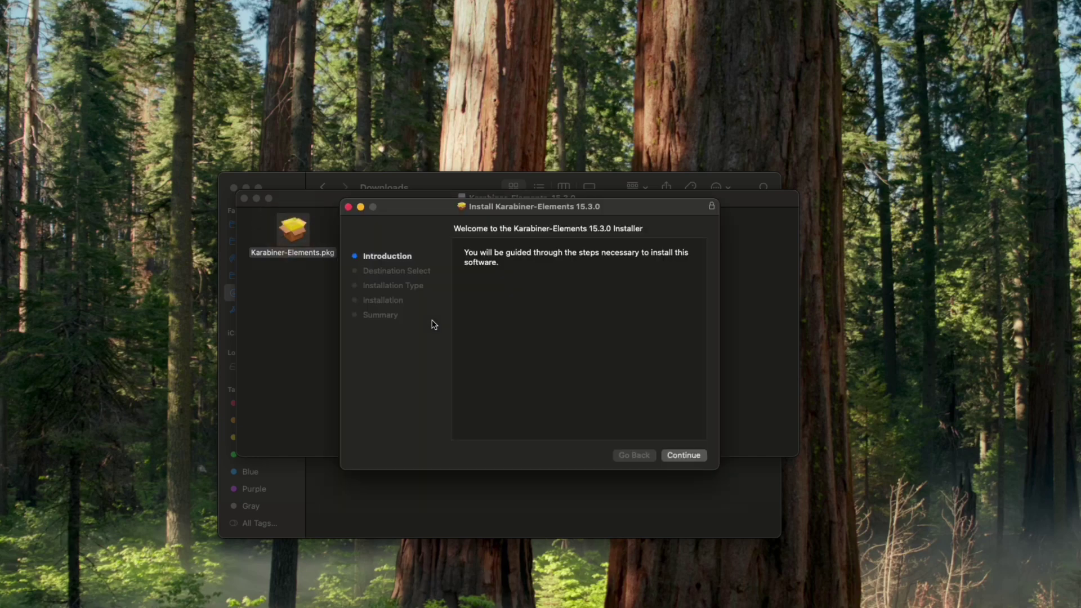
# Step: Install Karabiner-Elements 15.3.0, authorizing with the admin password
pyautogui.click(684, 455)
pyautogui.click(684, 455)
pyautogui.write('•')
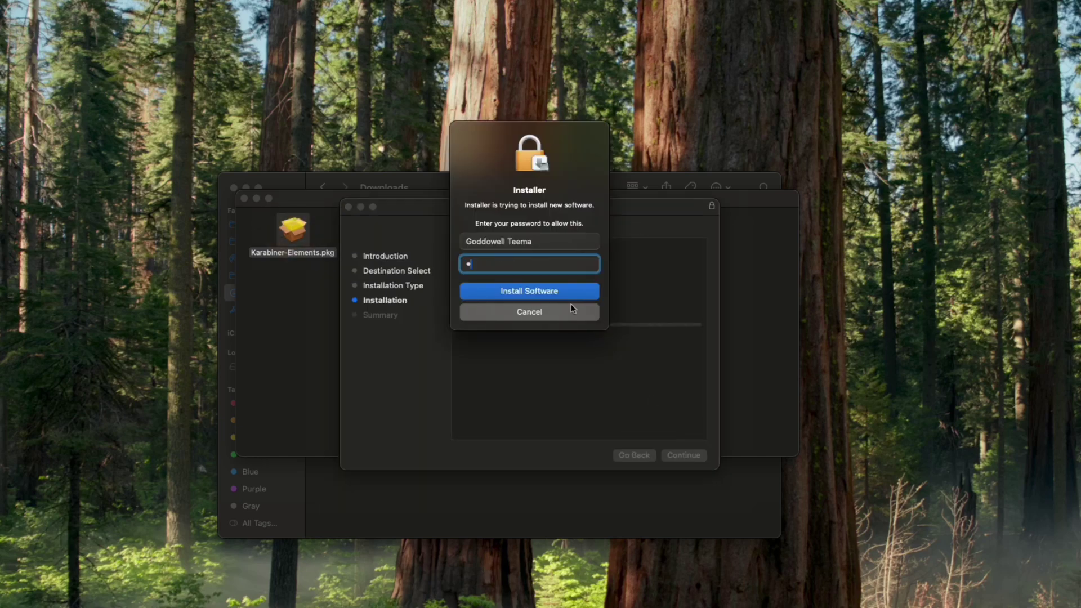
pyautogui.write('•••••••')
pyautogui.press('Return')
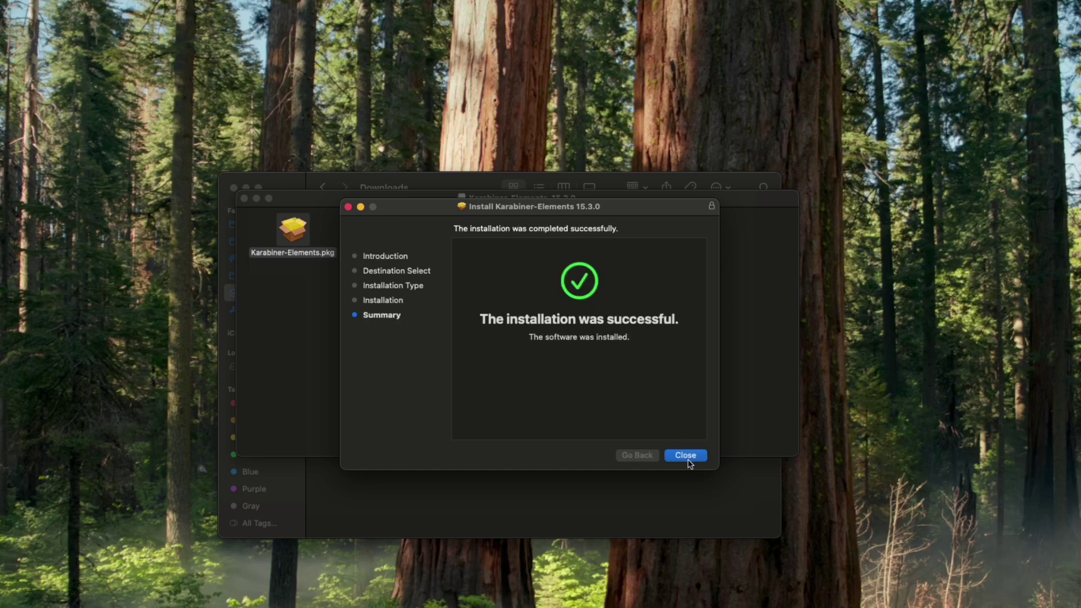
# Step: Close the installer and move the installer package to the Trash
pyautogui.click(689, 463)
pyautogui.click(589, 399)
pyautogui.click(470, 323)
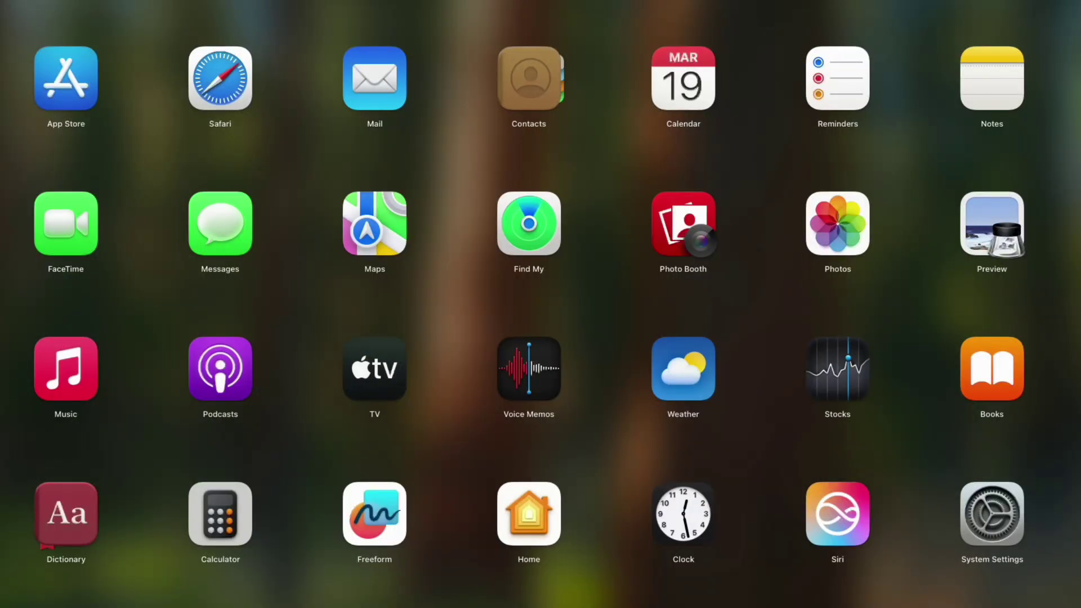
# Step: Launch Karabiner-Elements from Launchpad via 'kara' and go to Login Items & Extensions
pyautogui.write('kara')
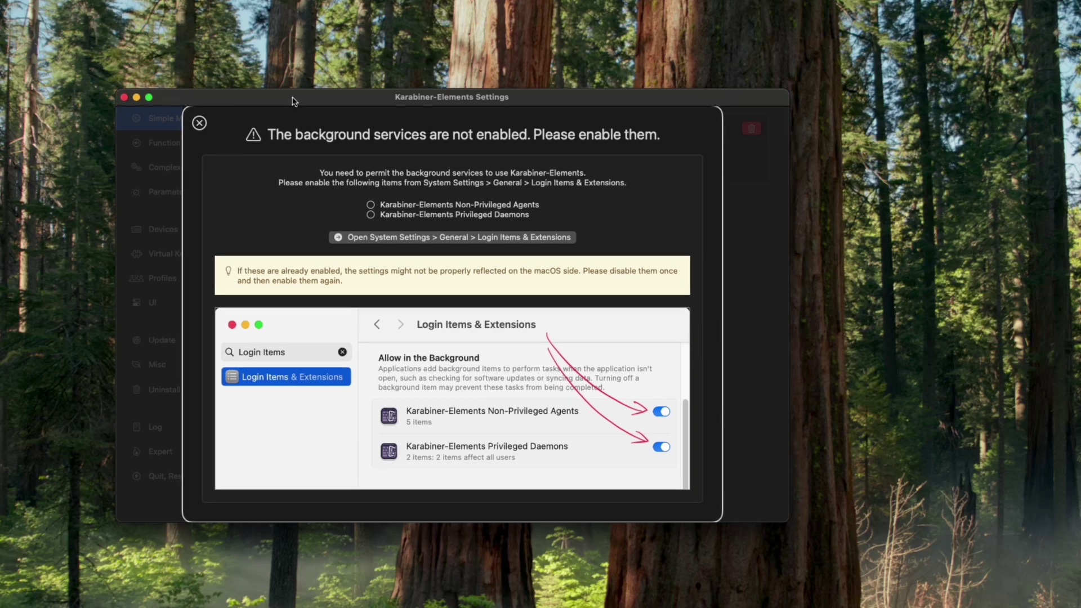
pyautogui.moveTo(356, 99); pyautogui.dragTo(337, 98)
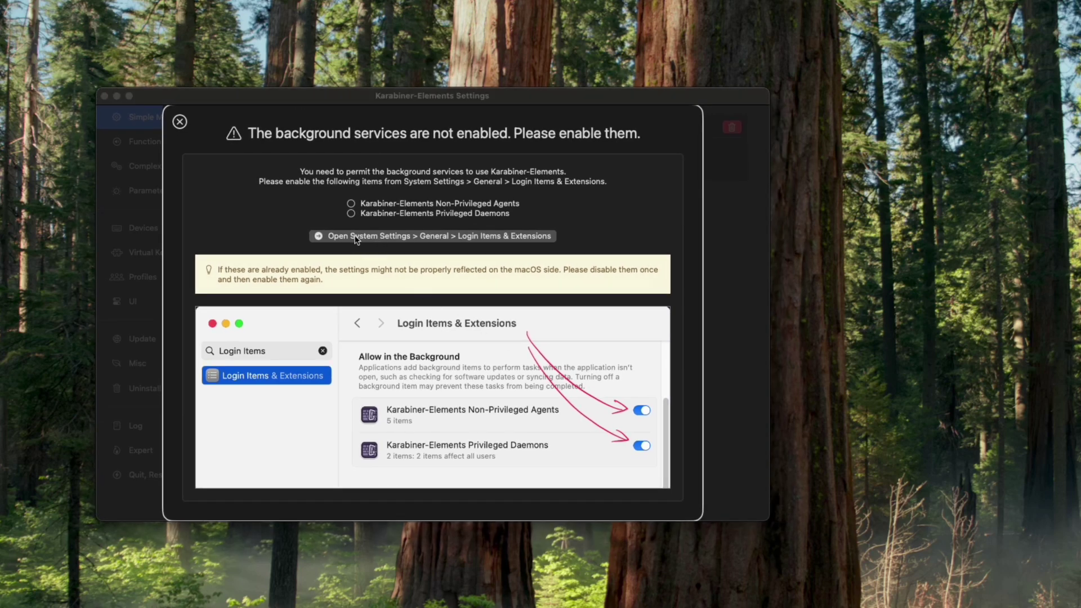
pyautogui.click(389, 241)
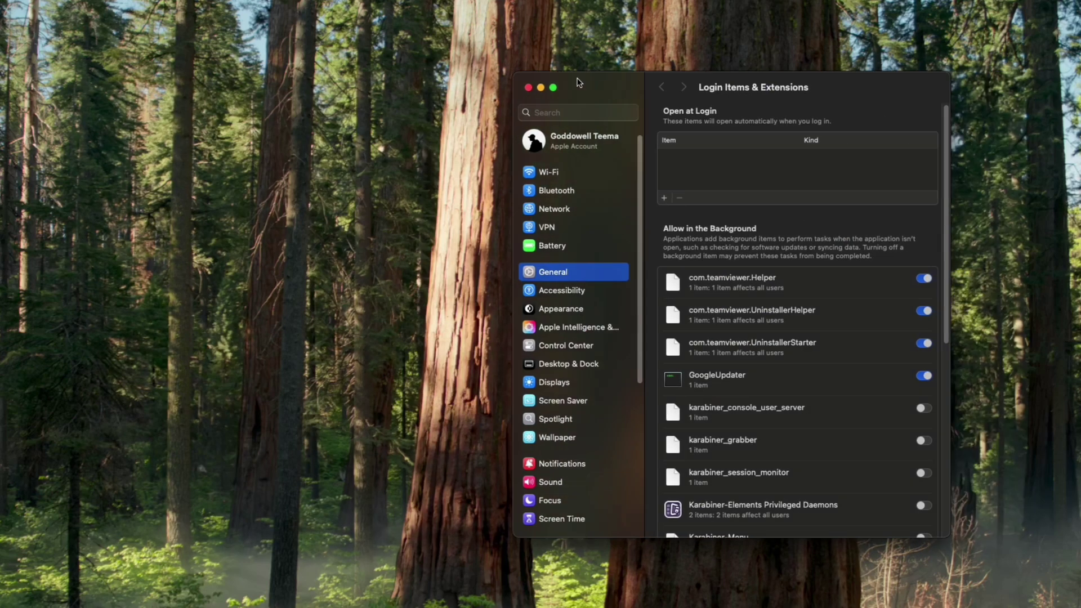
# Step: Enable Karabiner-Elements Non-Privileged Agents and Privileged Daemons, confirming with the admin password
pyautogui.moveTo(578, 82); pyautogui.dragTo(289, 98)
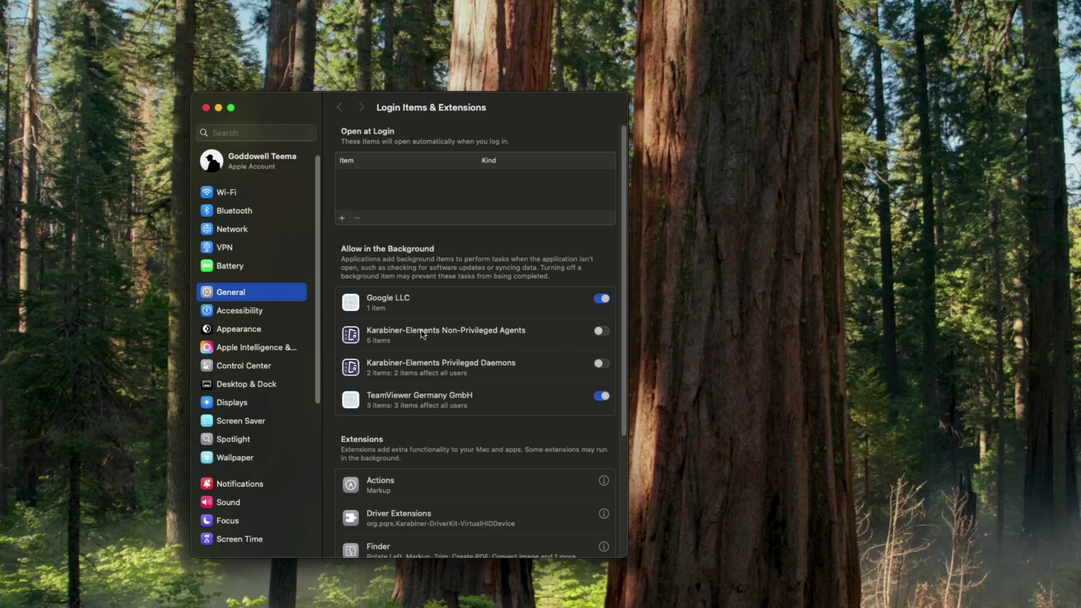
pyautogui.click(600, 332)
pyautogui.click(601, 365)
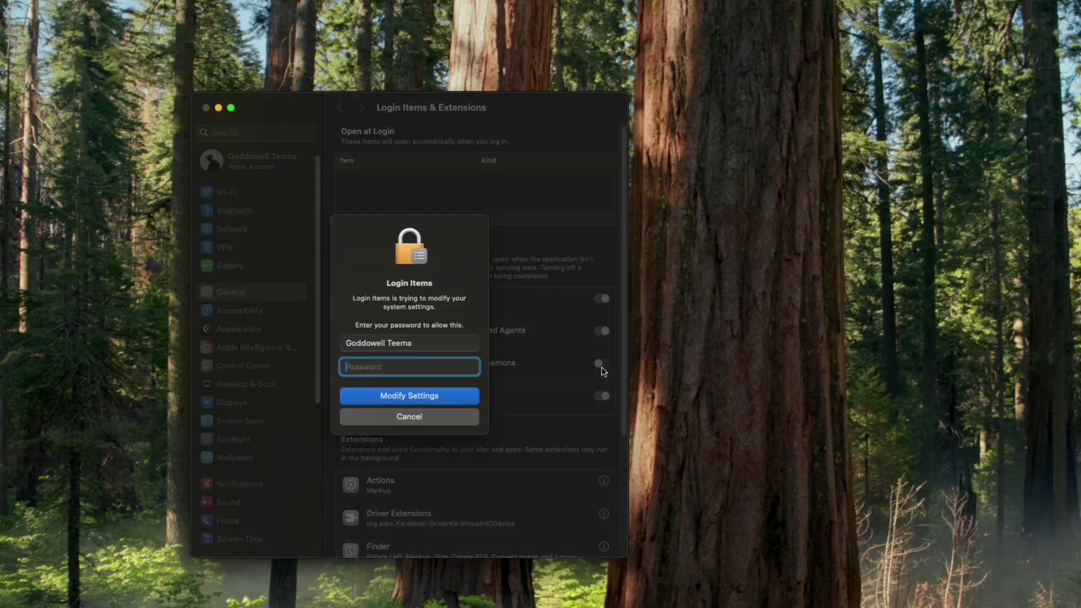
pyautogui.write('••••••••')
pyautogui.press('Return')
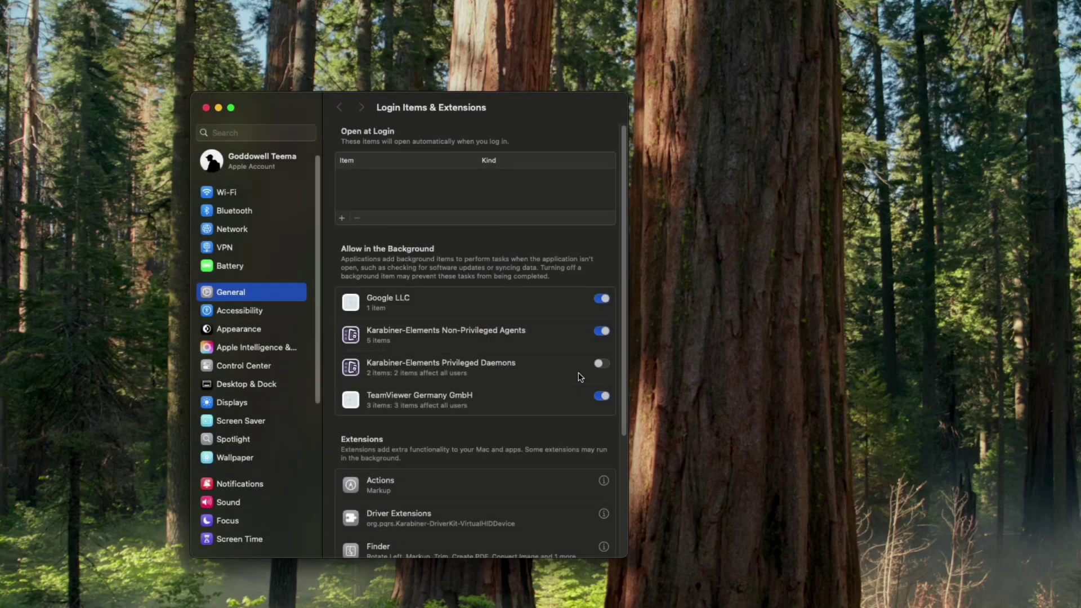
pyautogui.scroll(-5, 563, 378)
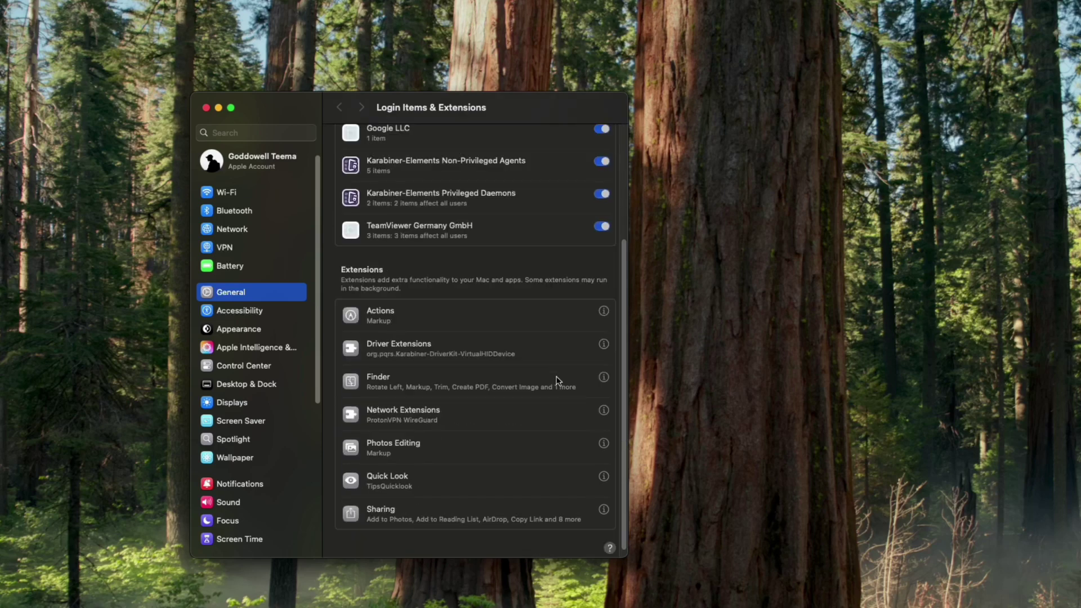
pyautogui.scroll(5, 556, 377)
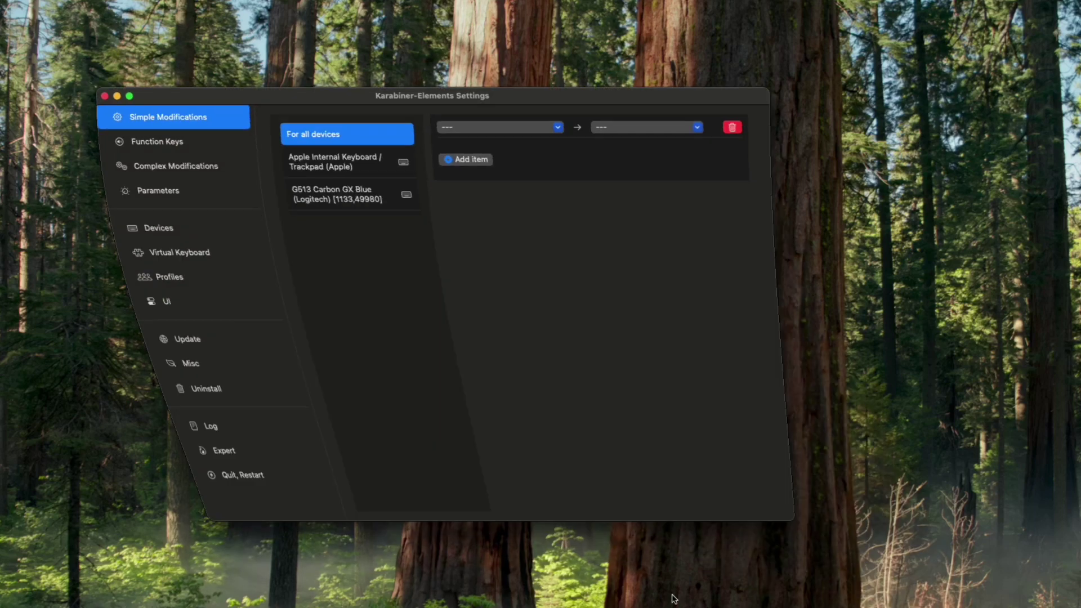
# Step: Select Apple Internal Keyboard / Trackpad and set the first From key to right_shift
pyautogui.click(345, 170)
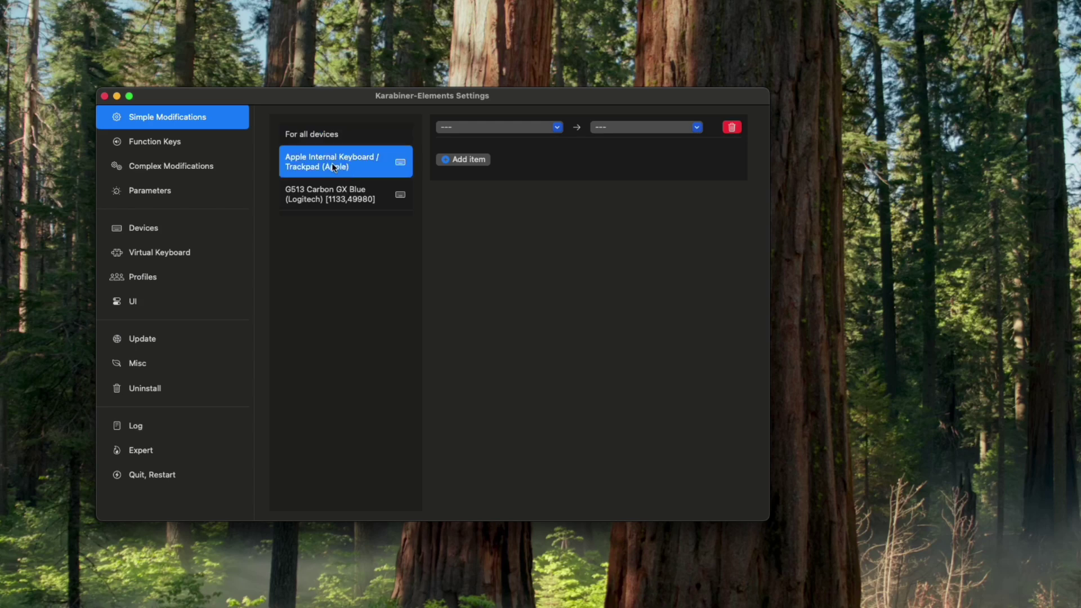
pyautogui.click(498, 129)
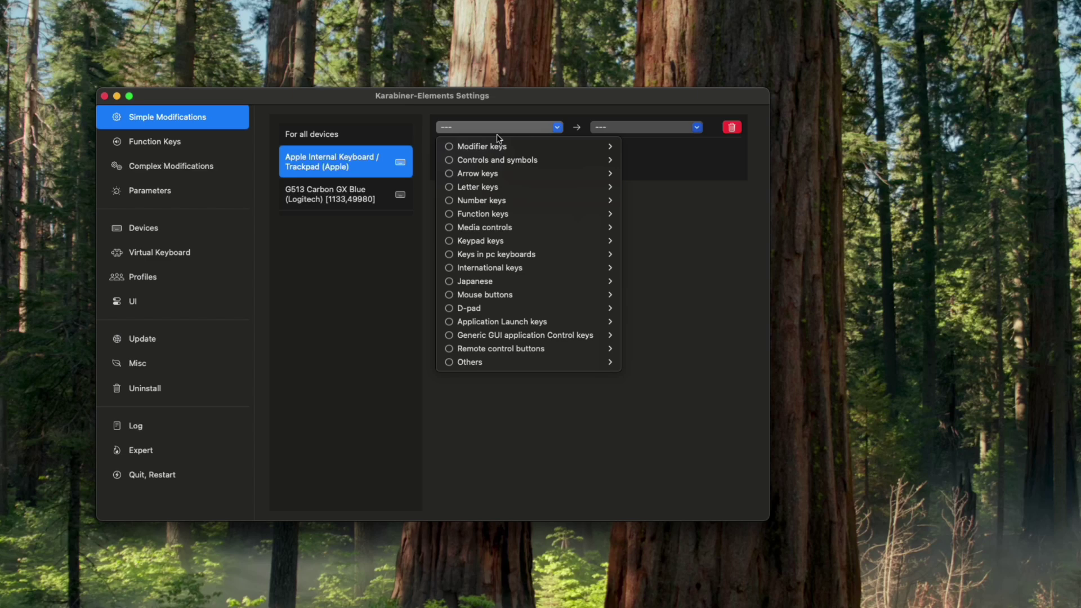
pyautogui.moveTo(501, 147)
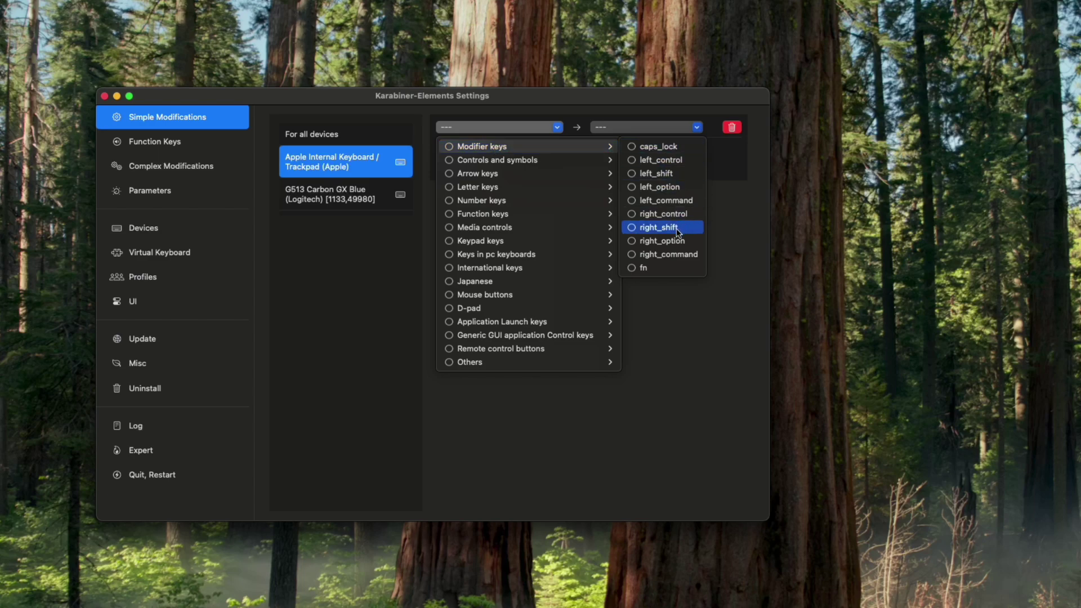
pyautogui.click(675, 229)
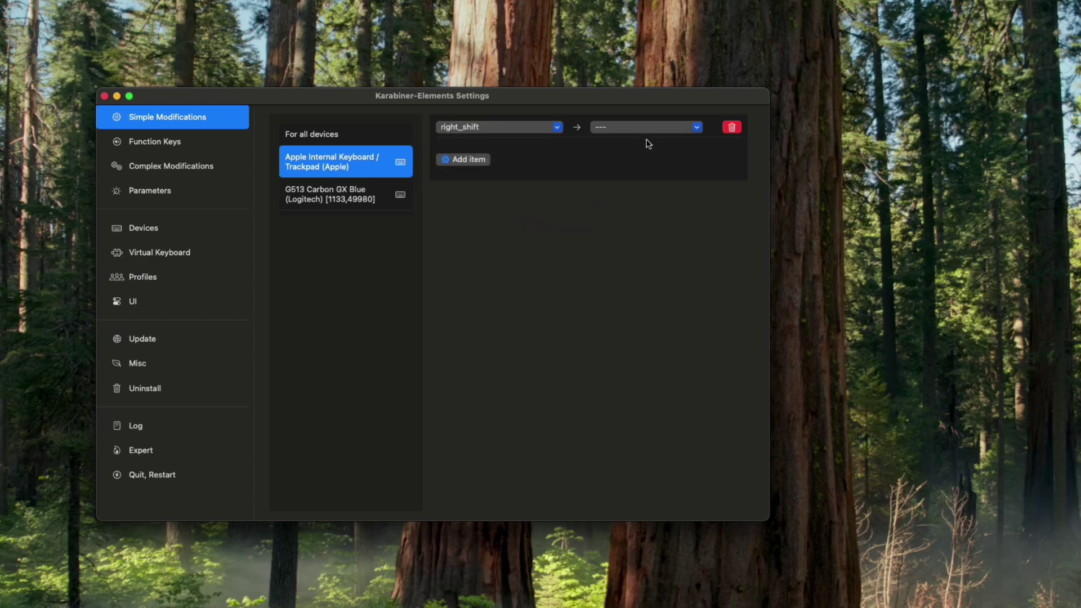
# Step: Set the right_shift rule's To key to return_or_enter from Controls and symbols
pyautogui.click(644, 130)
pyautogui.moveTo(635, 158)
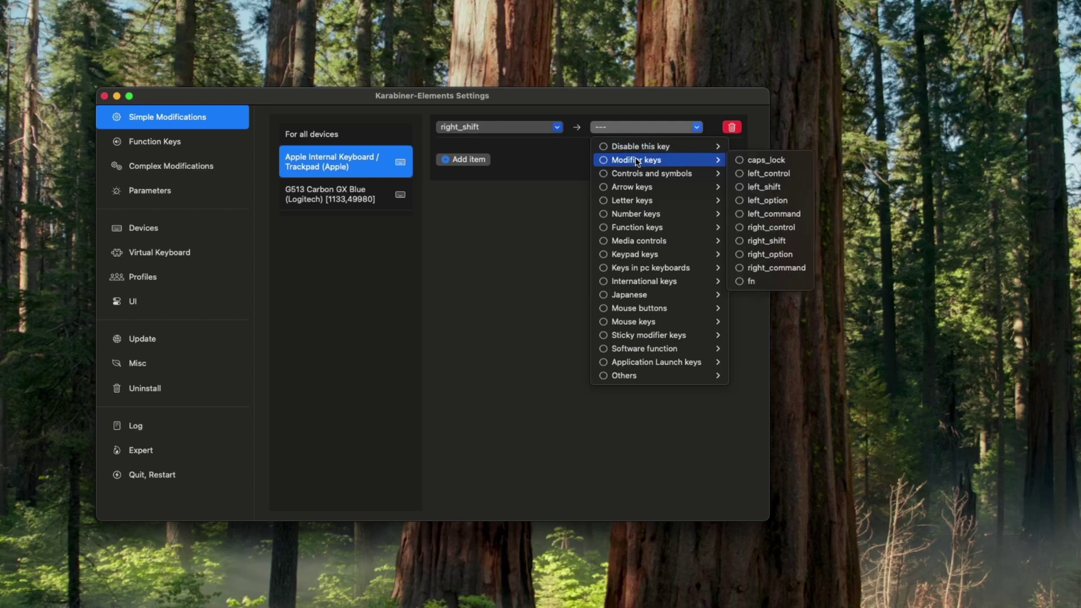
pyautogui.moveTo(658, 178)
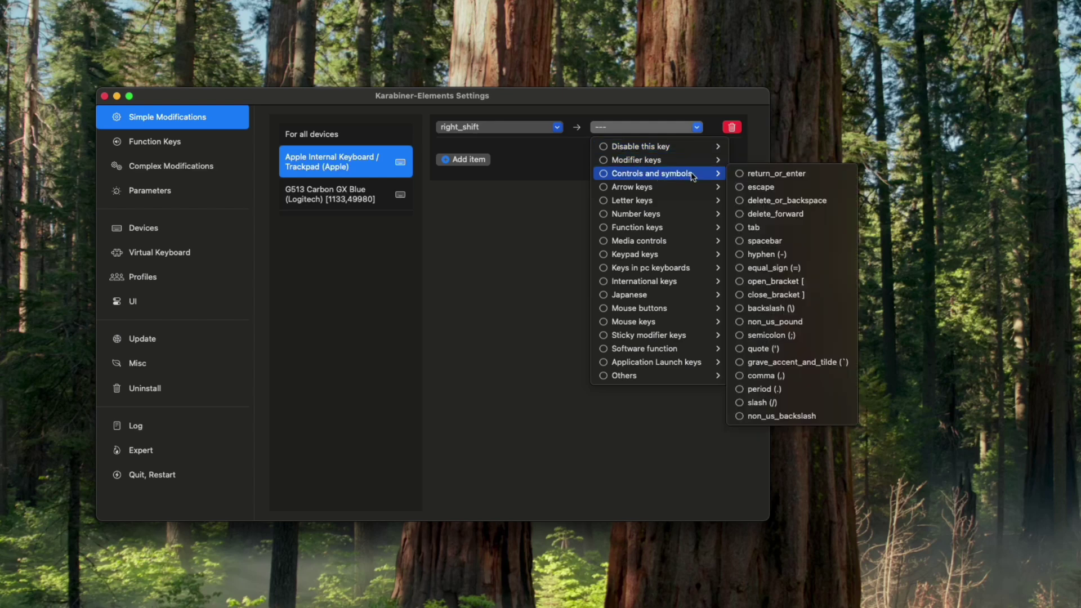
pyautogui.click(775, 176)
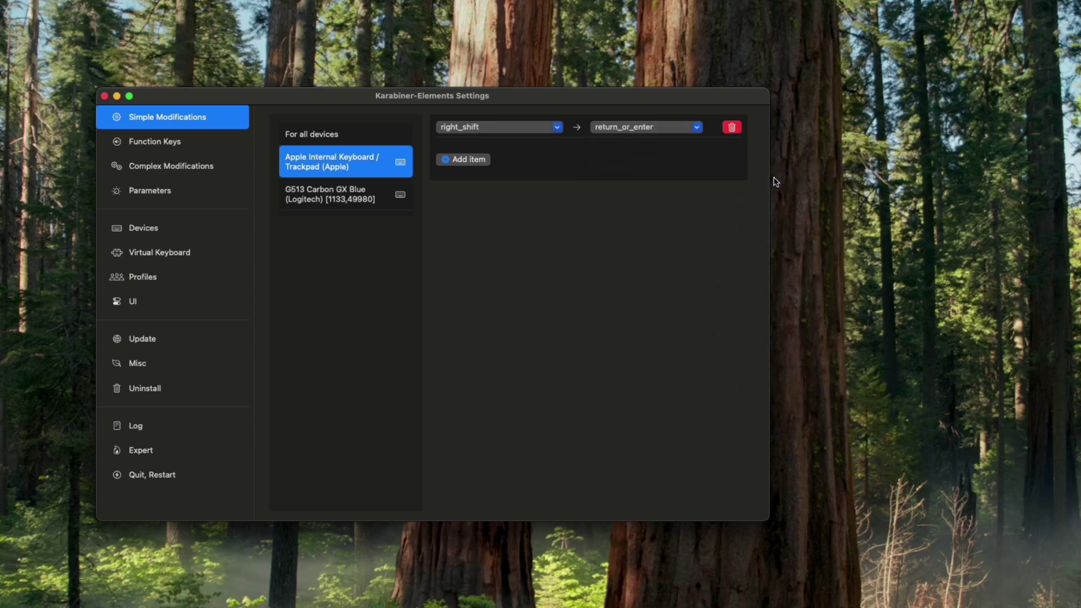
# Step: Add a second row remapping left_option (Modifier keys) to delete_or_backspace (Controls and symbols)
pyautogui.click(472, 165)
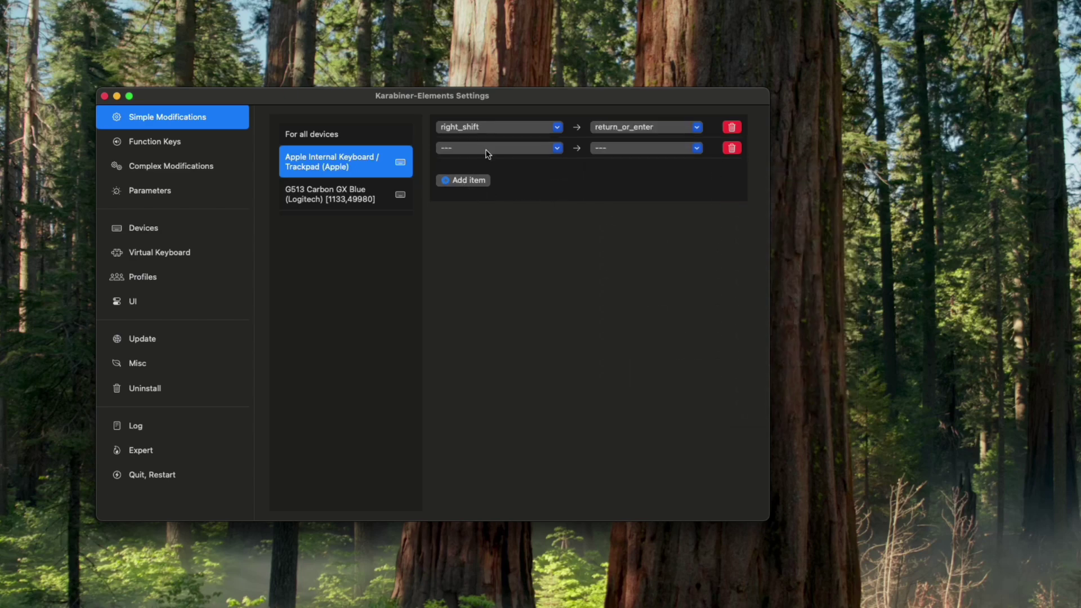
pyautogui.click(488, 154)
pyautogui.moveTo(523, 169)
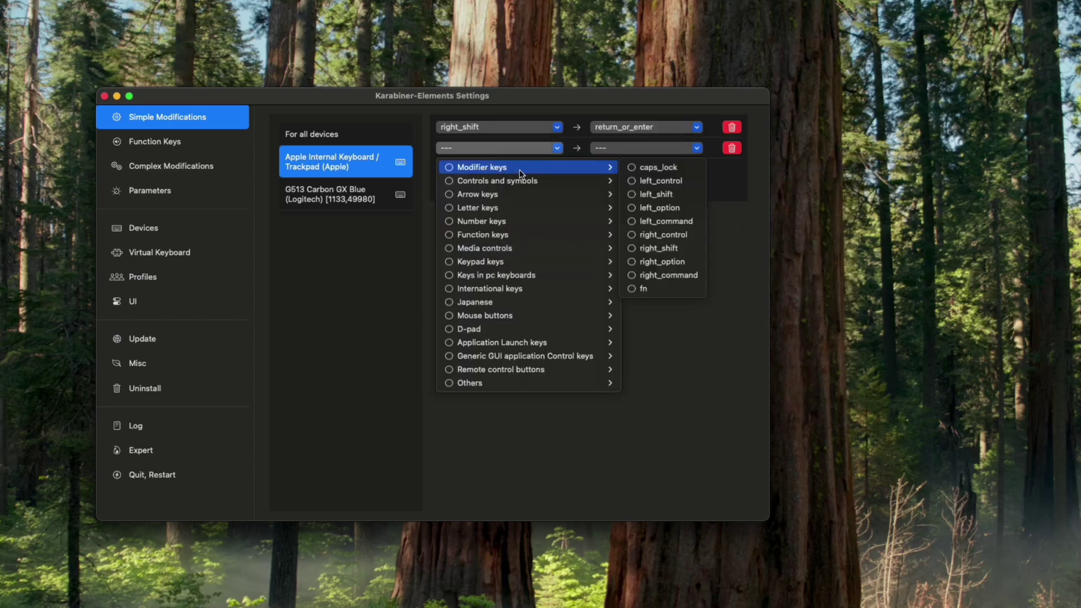
pyautogui.click(668, 209)
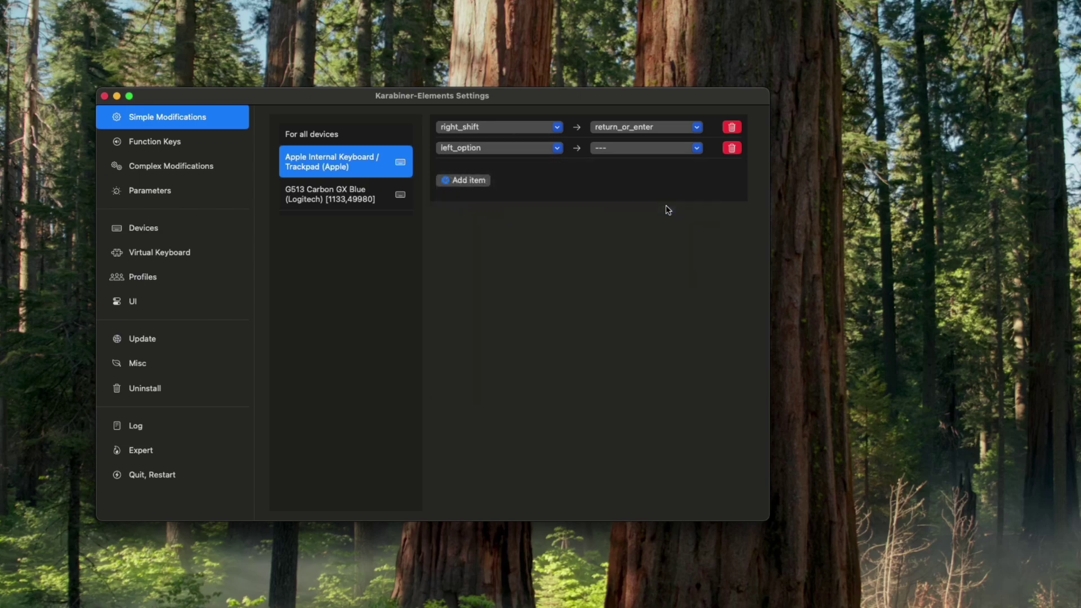
pyautogui.click(633, 150)
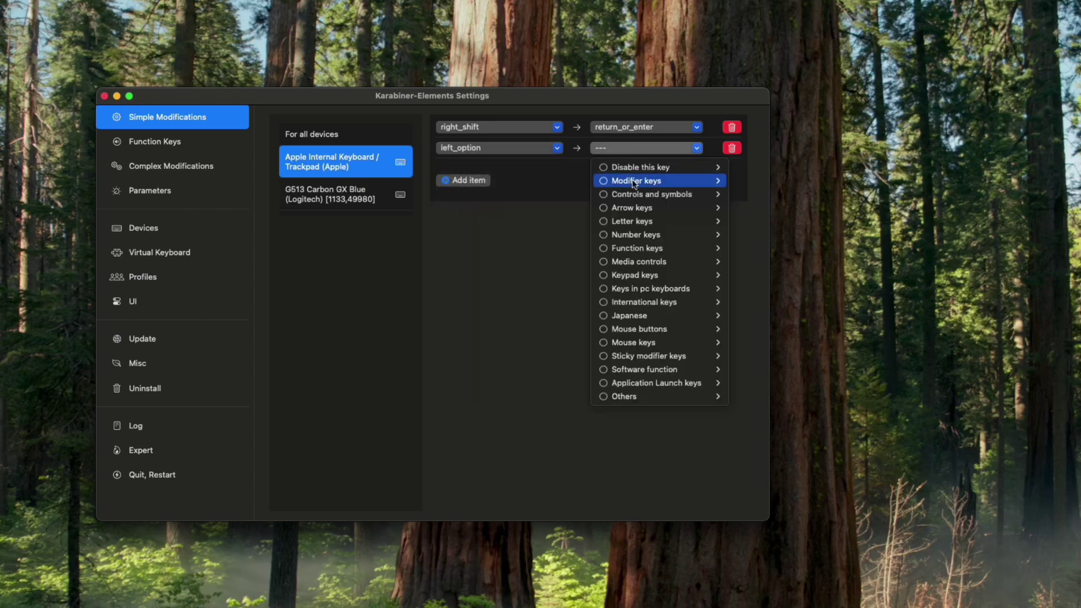
pyautogui.moveTo(635, 184)
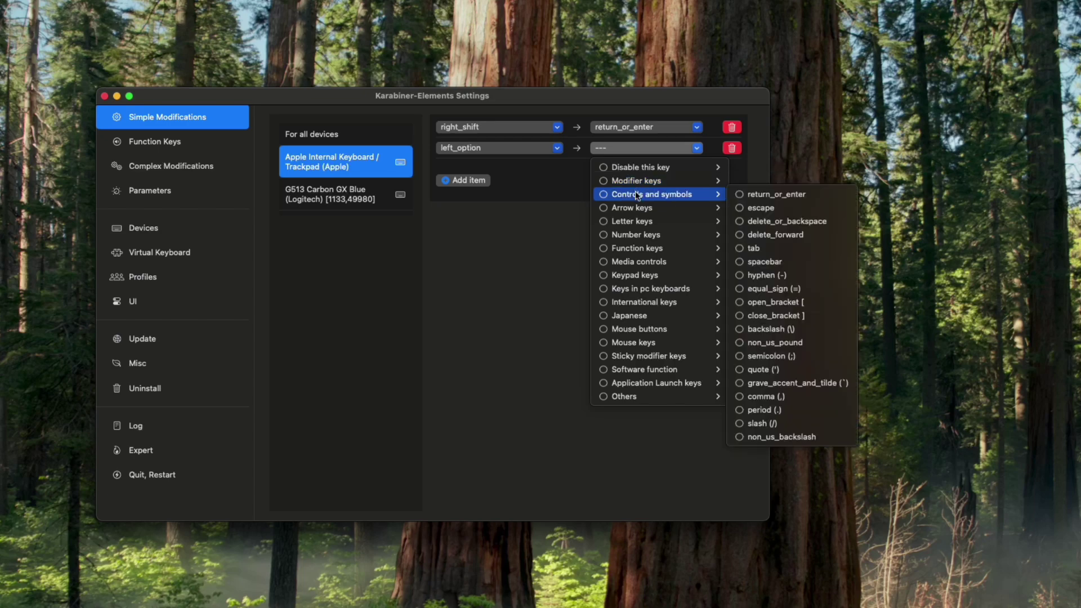
pyautogui.click(806, 223)
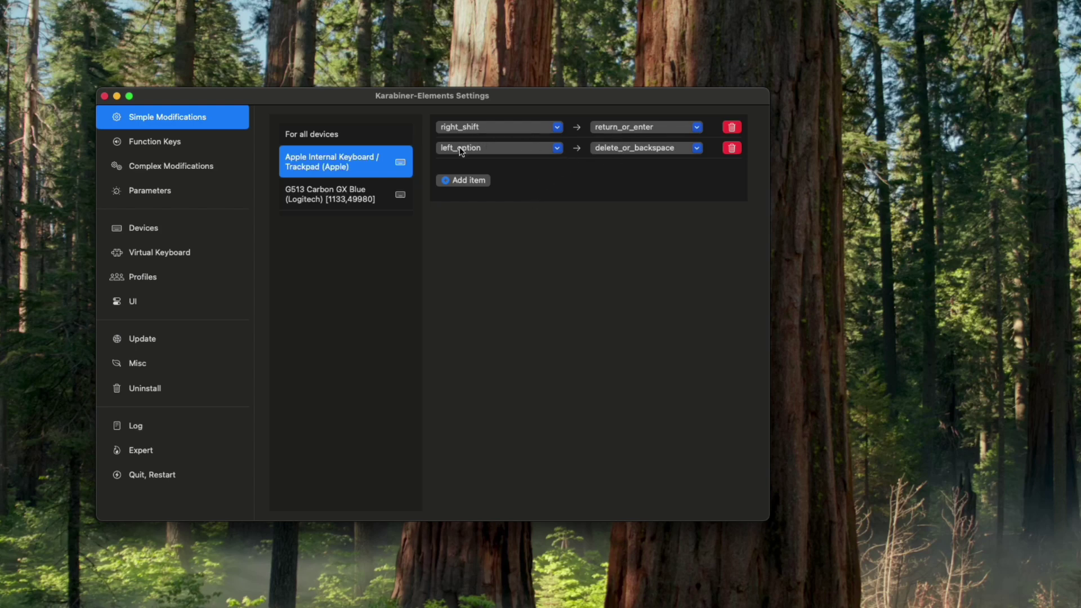
# Step: Switch the second rule's From key from left_option to right_option, then bring up Launchpad
pyautogui.click(487, 148)
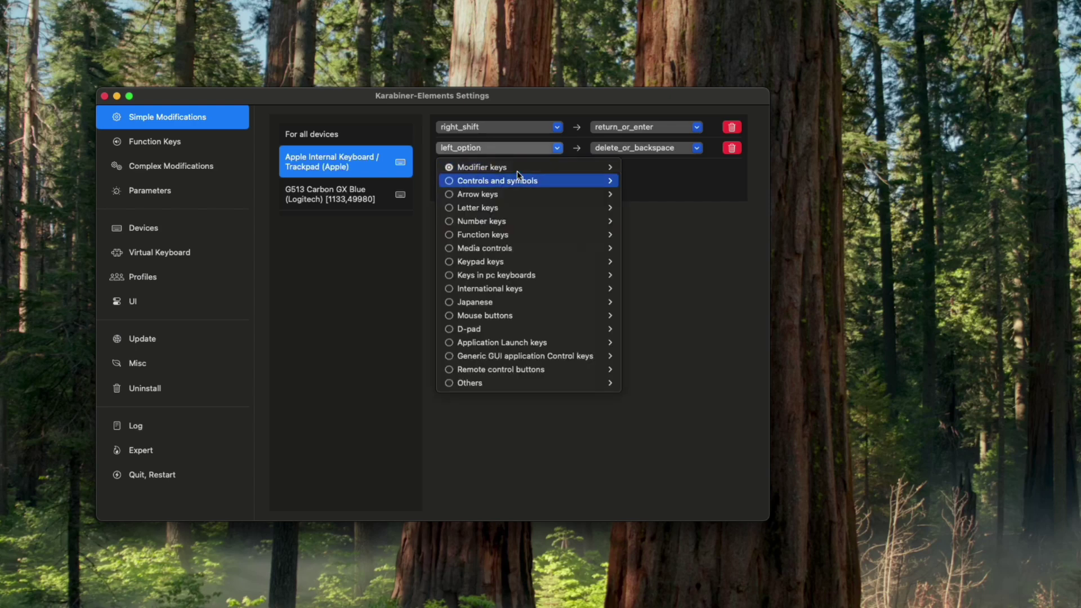
pyautogui.moveTo(539, 168)
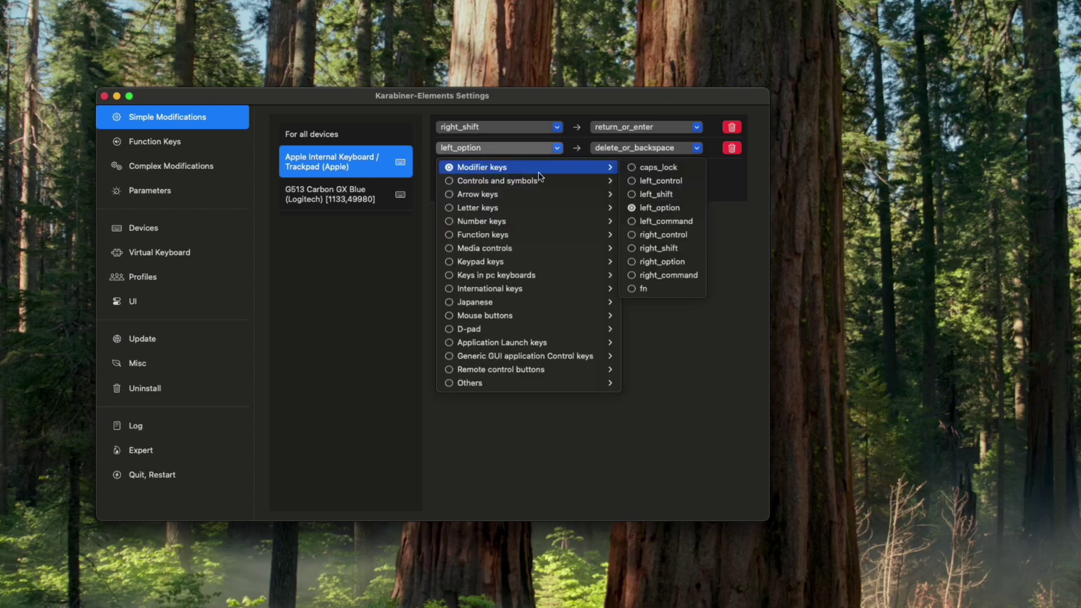
pyautogui.click(678, 263)
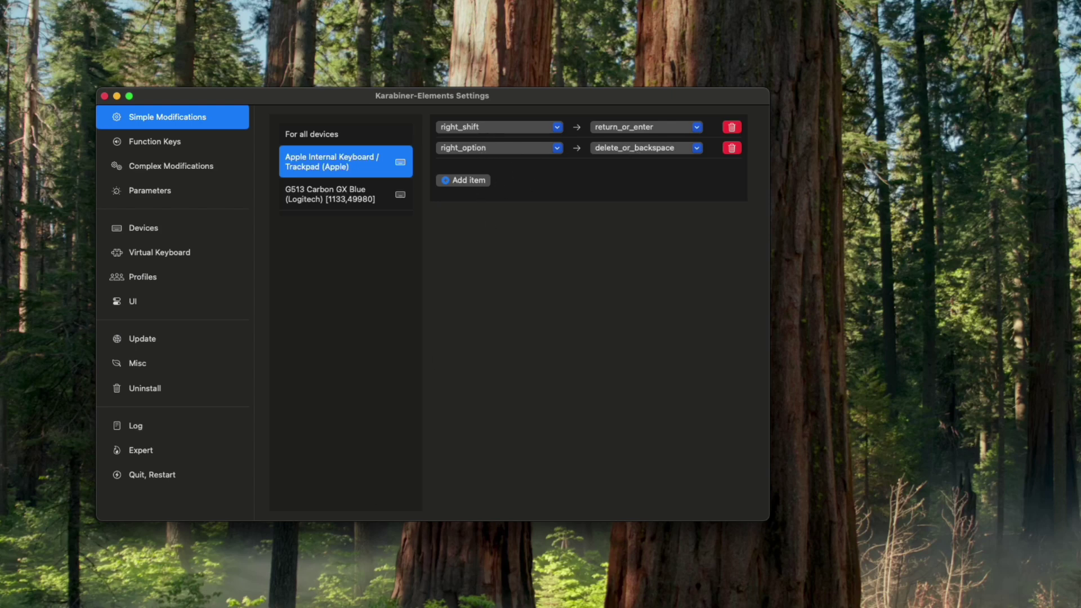
pyautogui.press('F4')
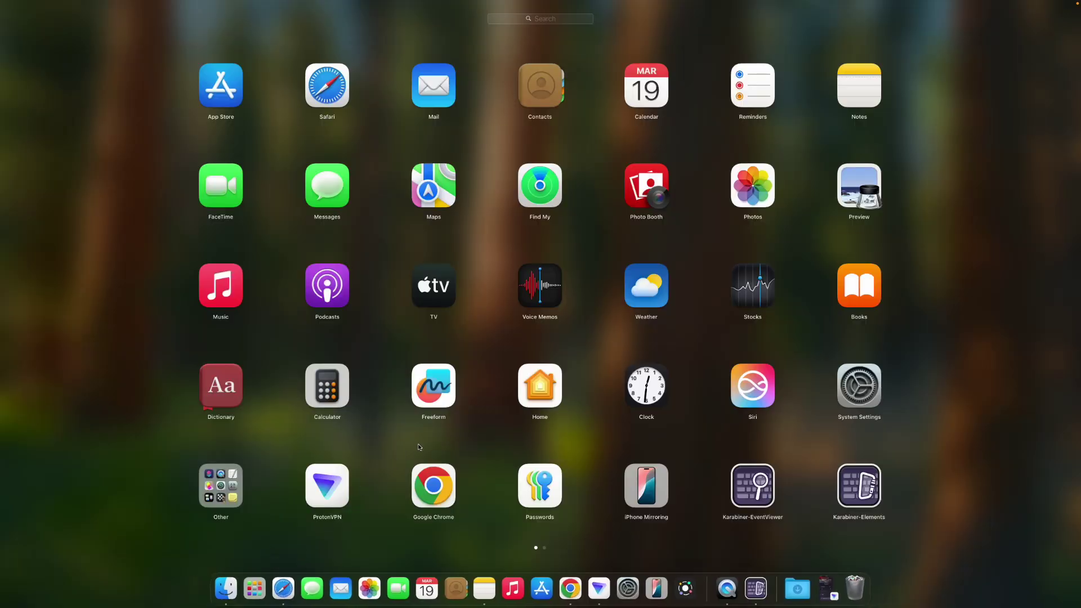
# Step: Search Launchpad for 'h' and launch Home with the remapped Return key
pyautogui.click(422, 444)
pyautogui.click(254, 588)
pyautogui.write('h')
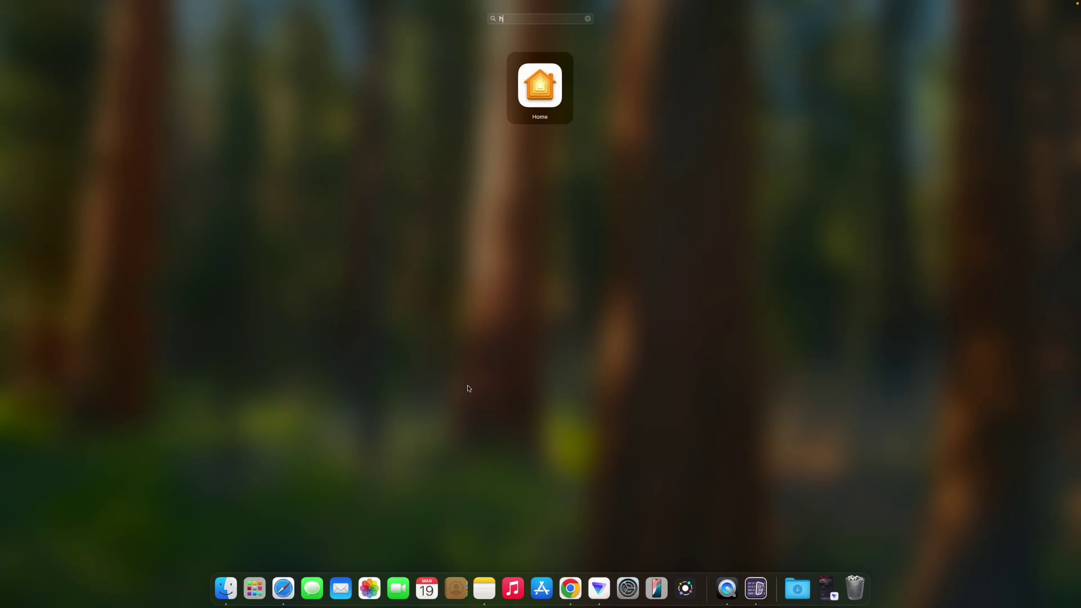
pyautogui.press('Return')
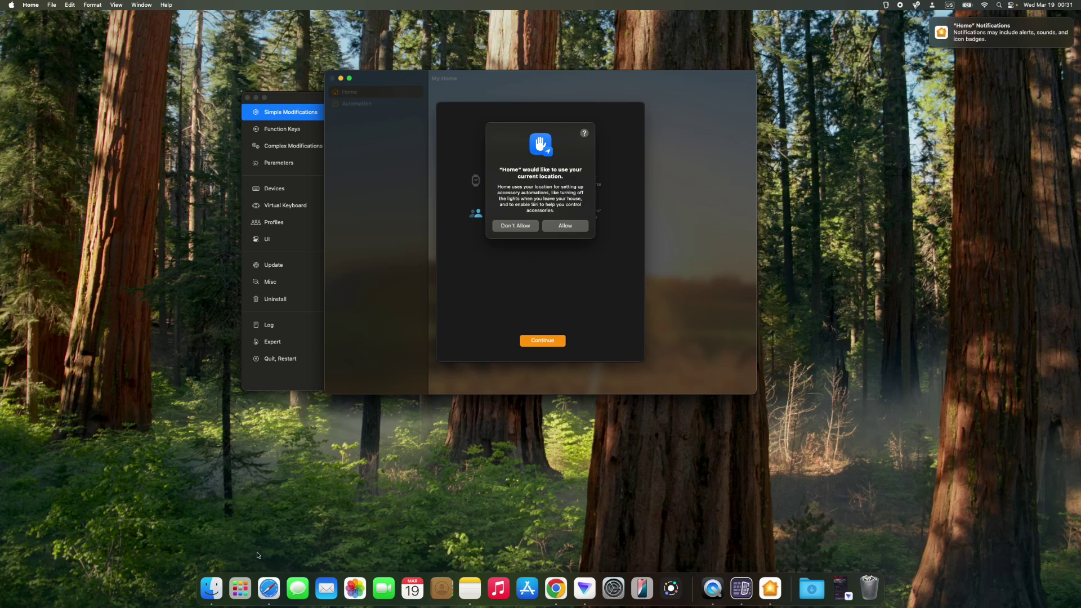
# Step: In Launchpad, type 'ggggggg' and erase it with the remapped delete key
pyautogui.press('F4')
pyautogui.write('gg')
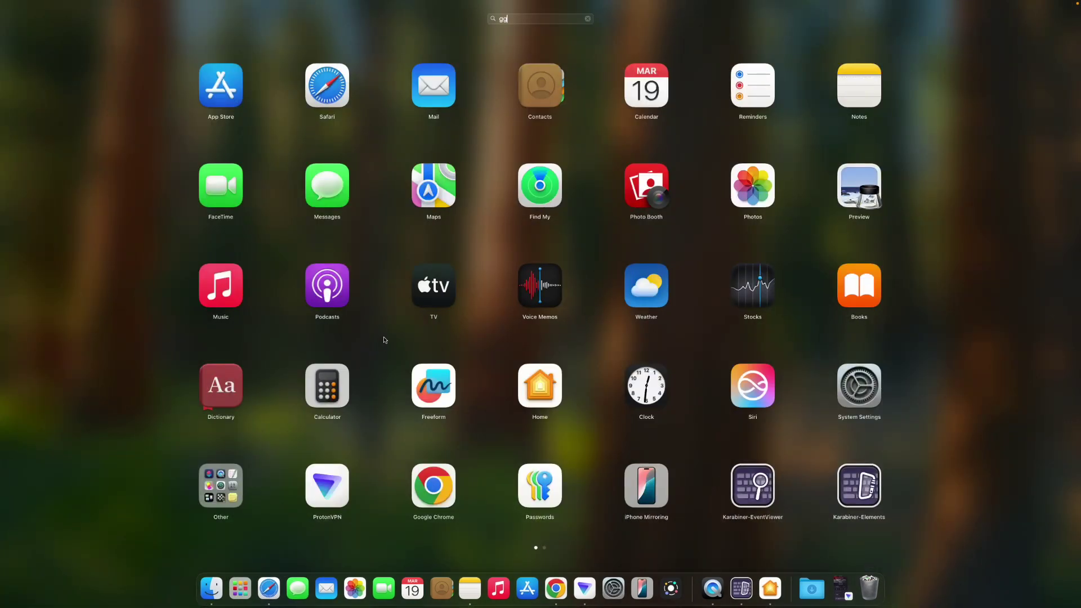
pyautogui.write('ggggg')
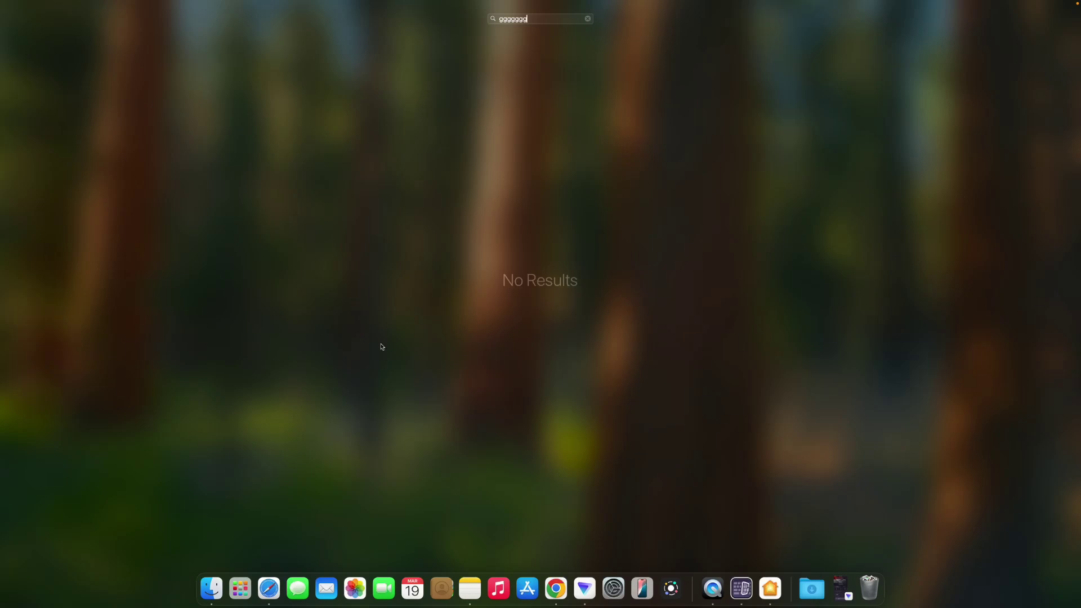
pyautogui.press('BackSpace')
pyautogui.press('BackSpace')
pyautogui.press('BackSpace')
pyautogui.press('BackSpace')
pyautogui.press('BackSpace')
pyautogui.press('BackSpace')
pyautogui.press('BackSpace')
# Step: Decline Home's location access, dismiss the What's New sheet, and close the Home window
pyautogui.click(565, 361)
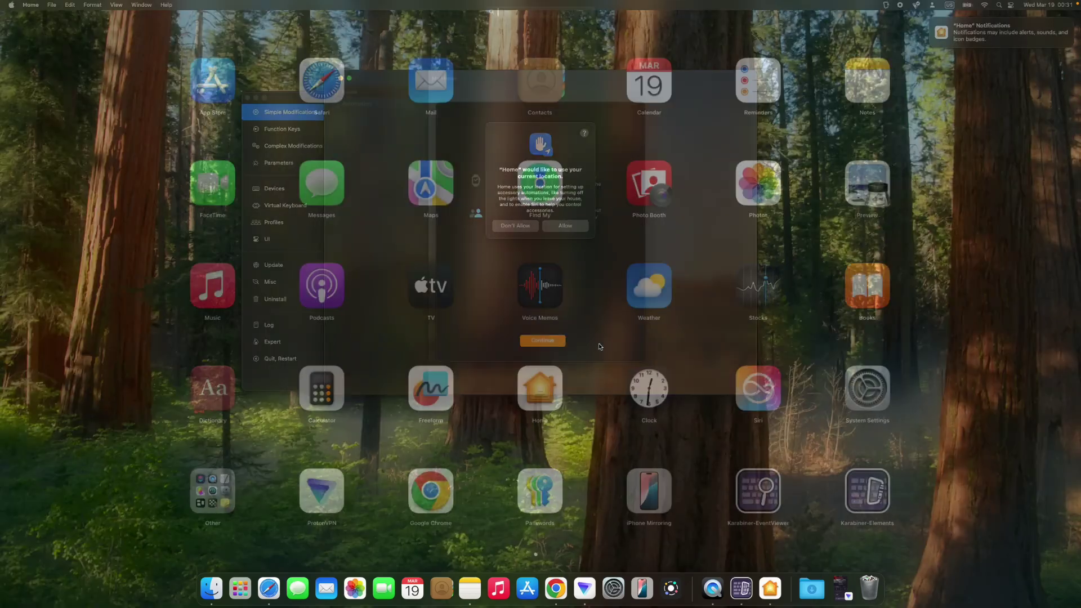
pyautogui.click(515, 226)
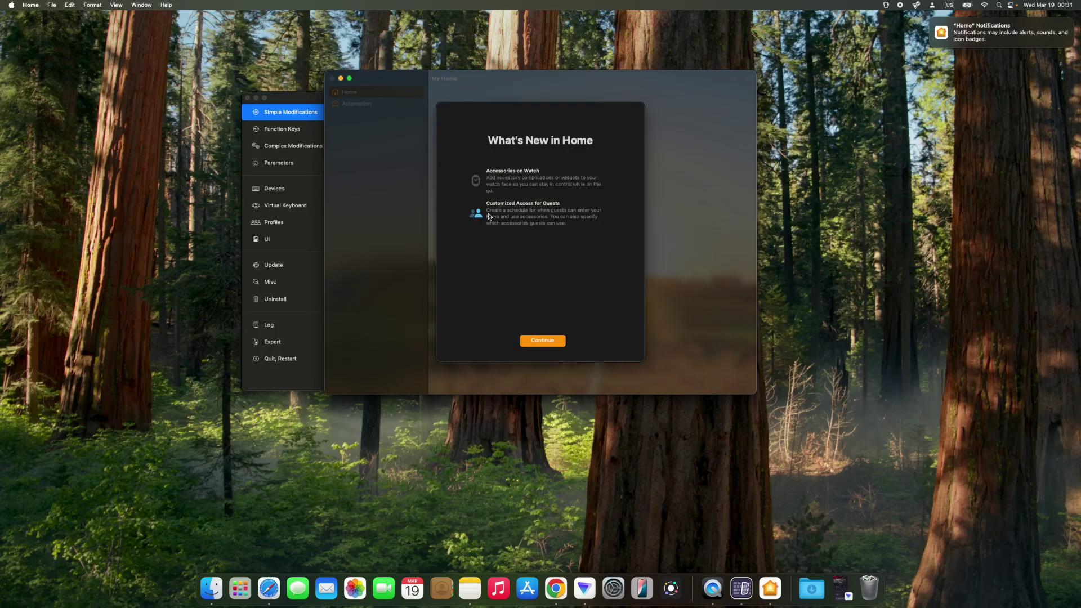
pyautogui.click(541, 341)
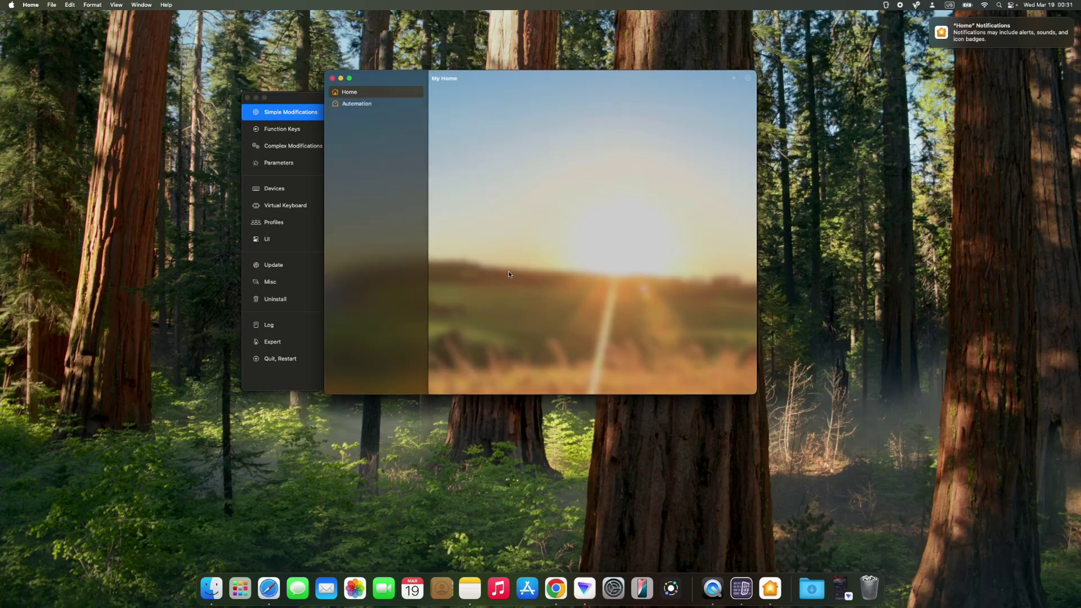
pyautogui.click(333, 78)
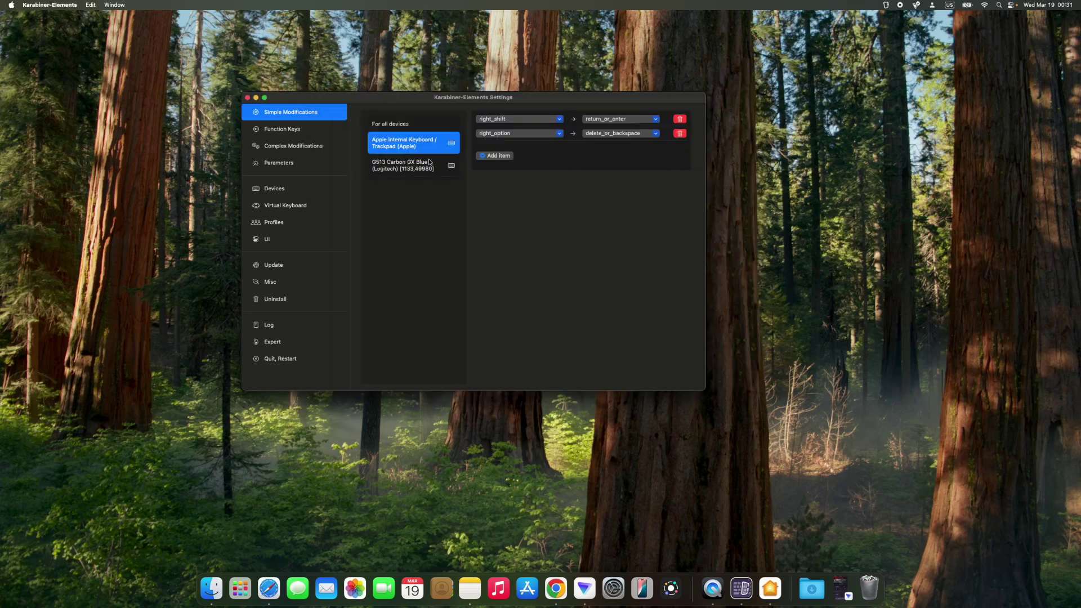